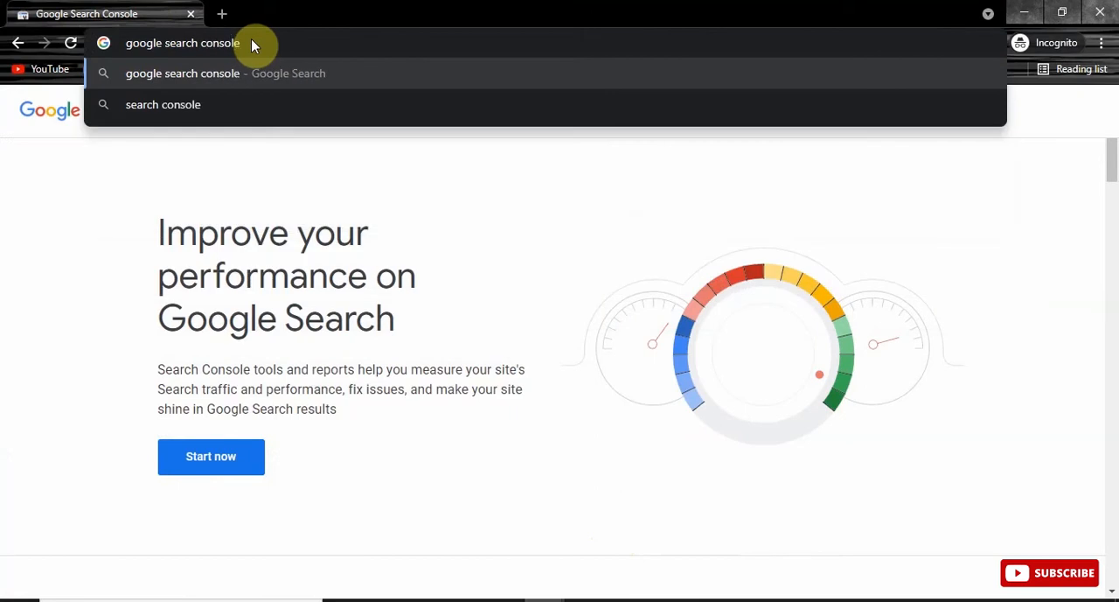
Step: Search Google for "google search console", dismiss the translation prompt and open the Google Search Console result
key("Return")
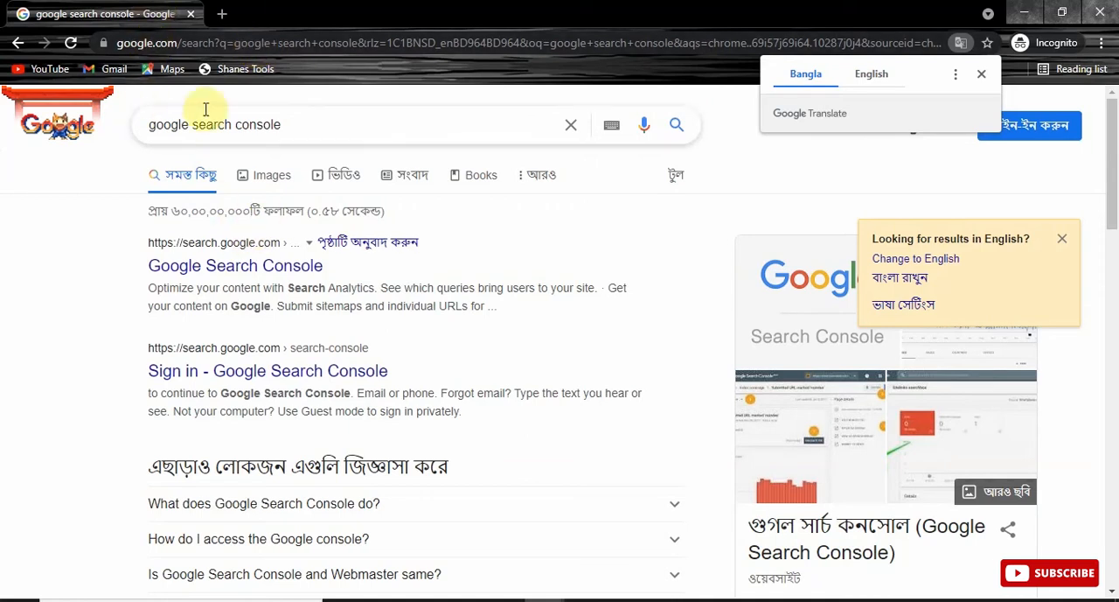
left_click(350, 117)
left_click(759, 165)
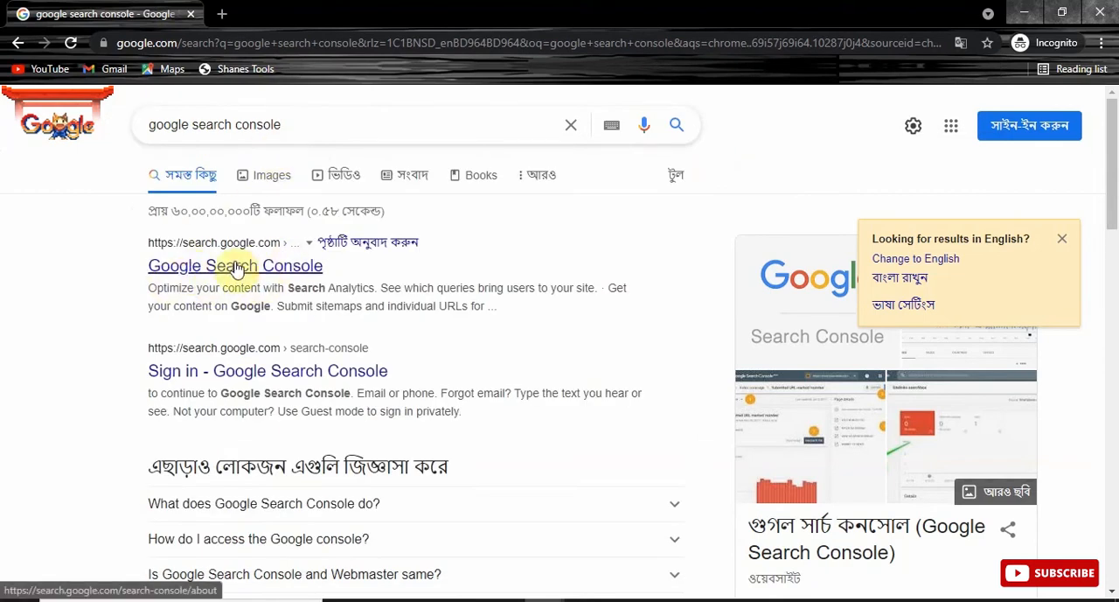
left_click(266, 268)
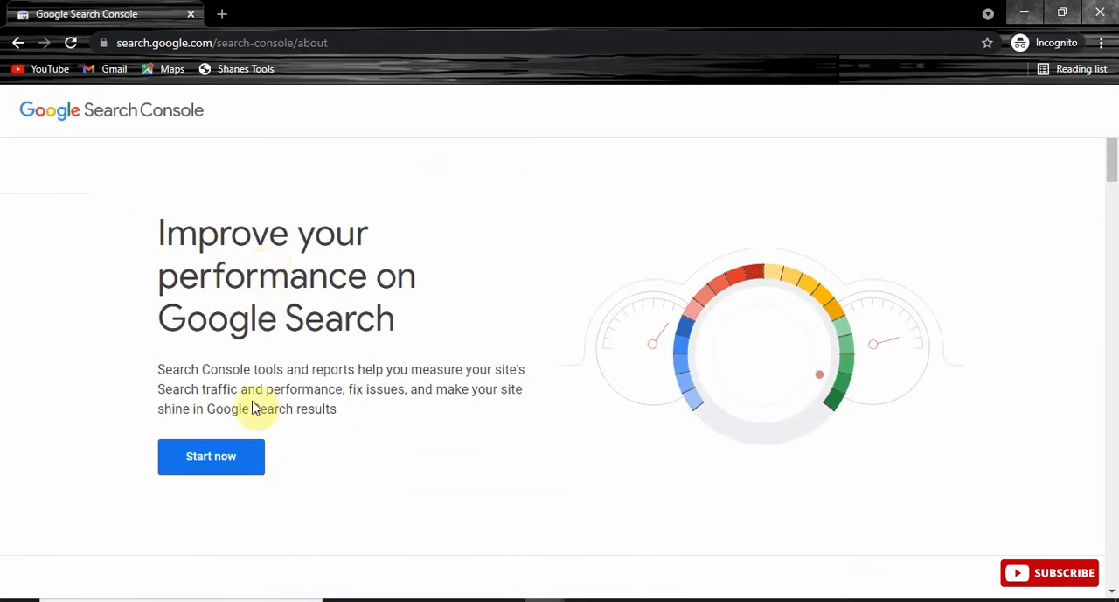
Step: Start Search Console, sign in with the saved Google account's e-mail and password, and confirm the account recovery details
left_click(216, 464)
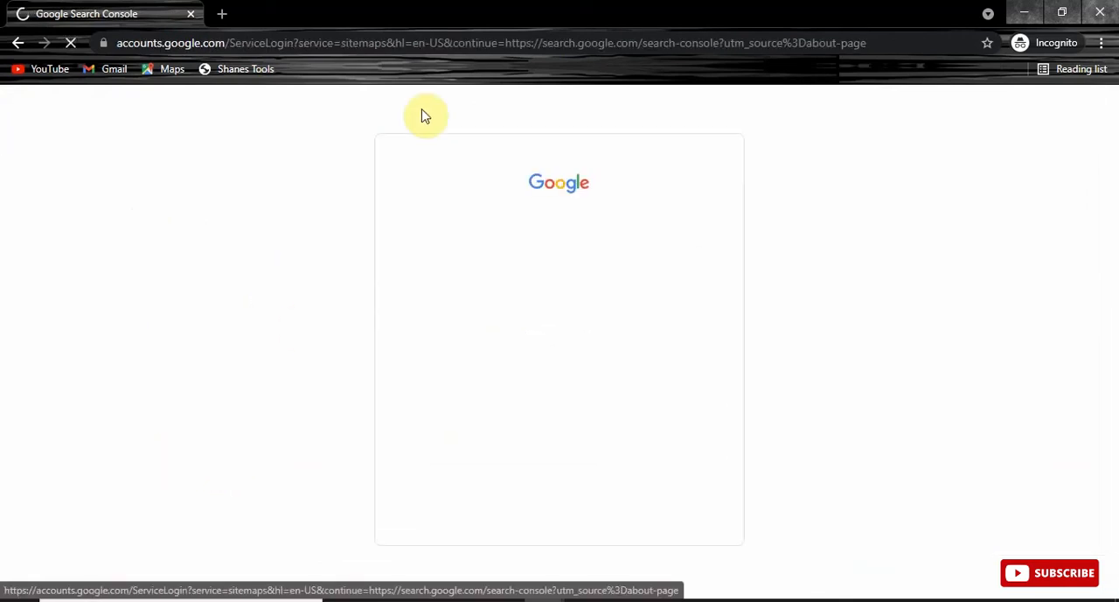
left_click(519, 309)
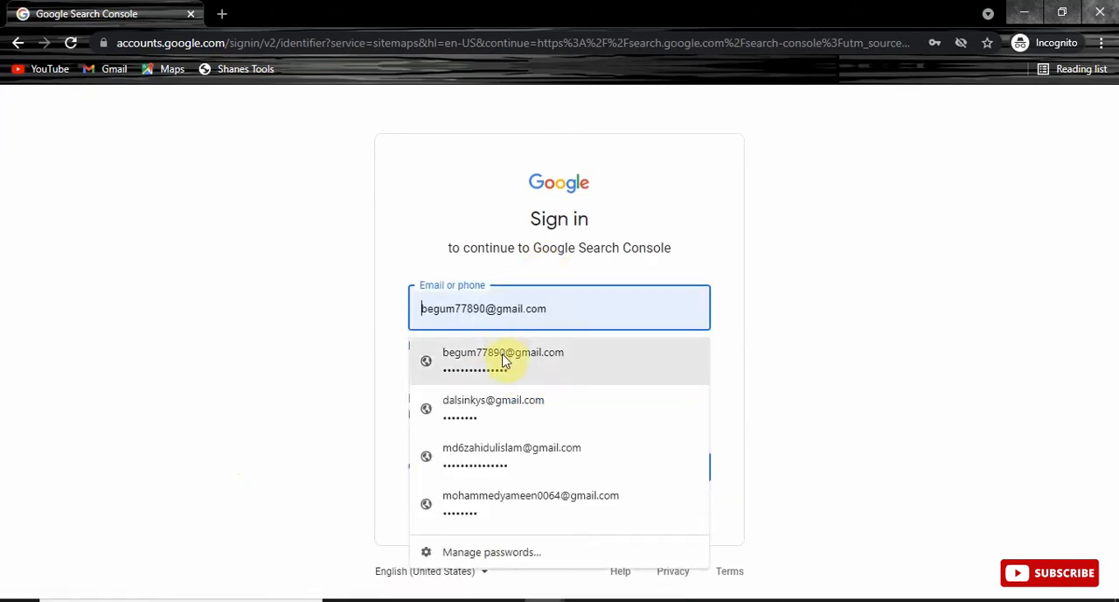
left_click(504, 357)
left_click(672, 470)
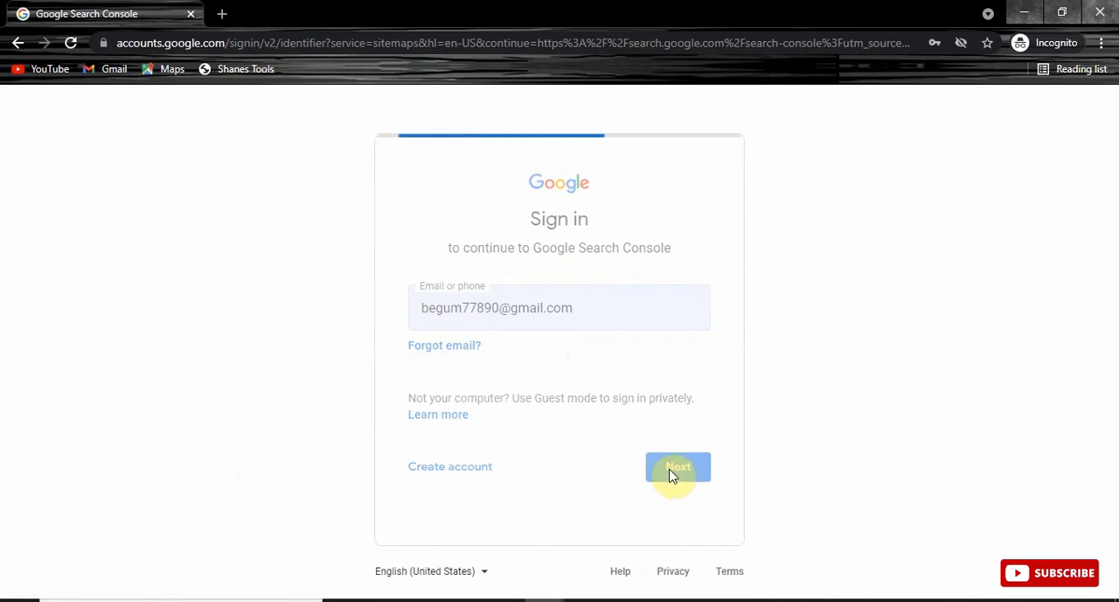
left_click(677, 428)
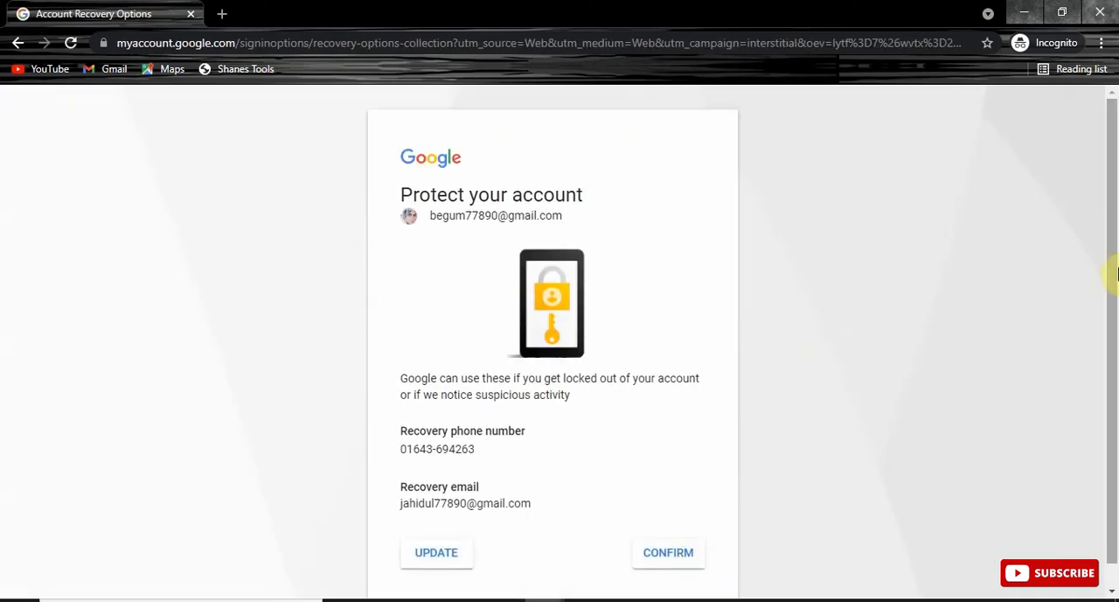
scroll(1113, 297, "down", 1)
left_click(669, 542)
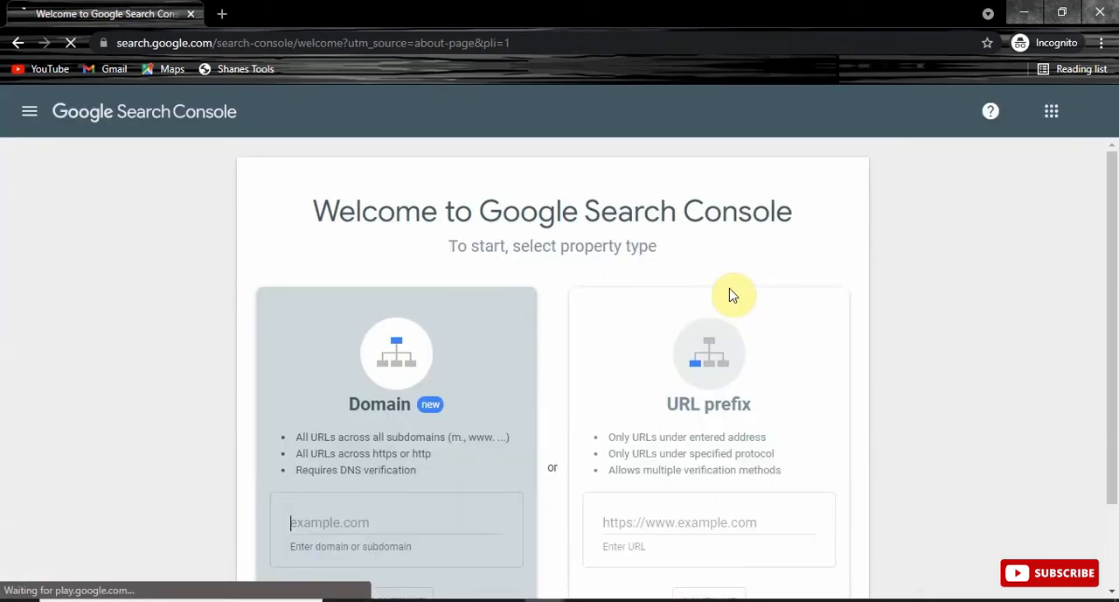
Step: Add a URL prefix property by pasting the WordPress site's full https address and continue to ownership verification
scroll(1115, 337, "down", 1)
scroll(1116, 337, "down", 1)
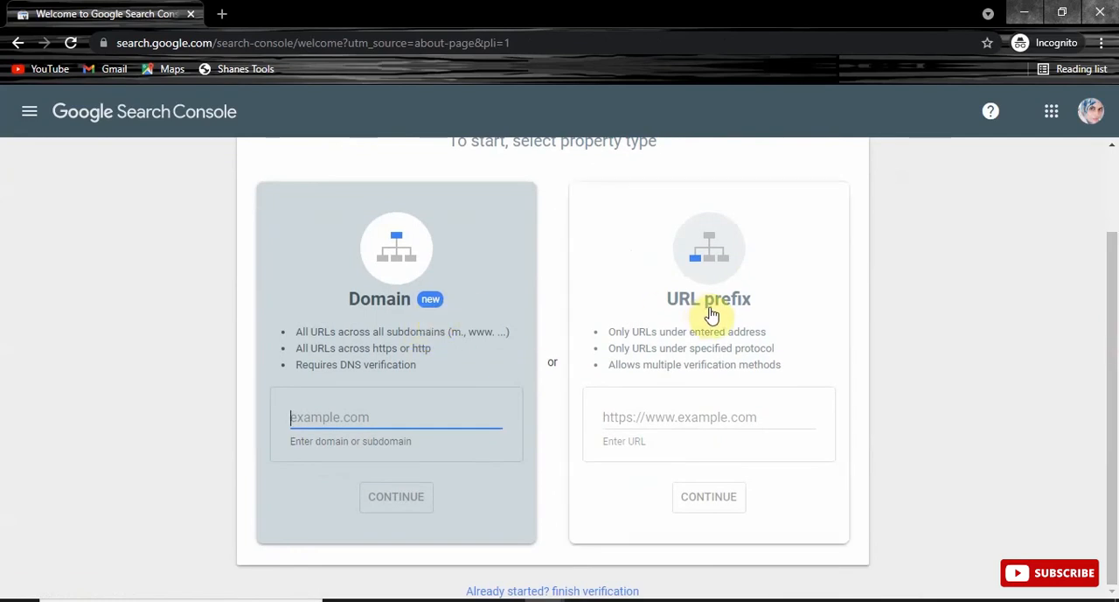
left_click(647, 419)
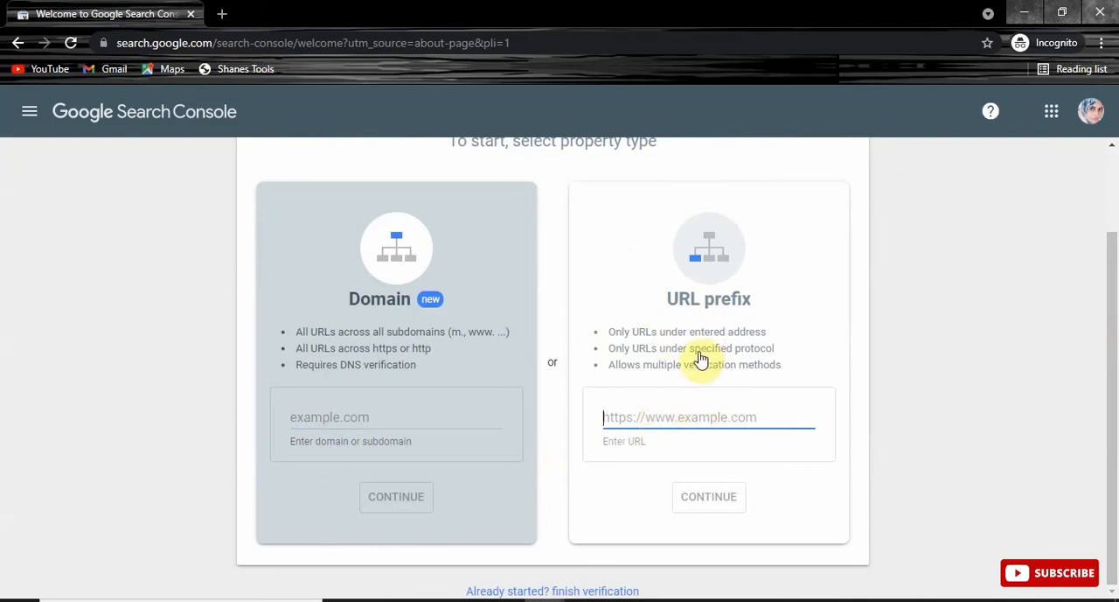
left_click_drag(1112, 342, 1113, 318)
left_click(662, 449)
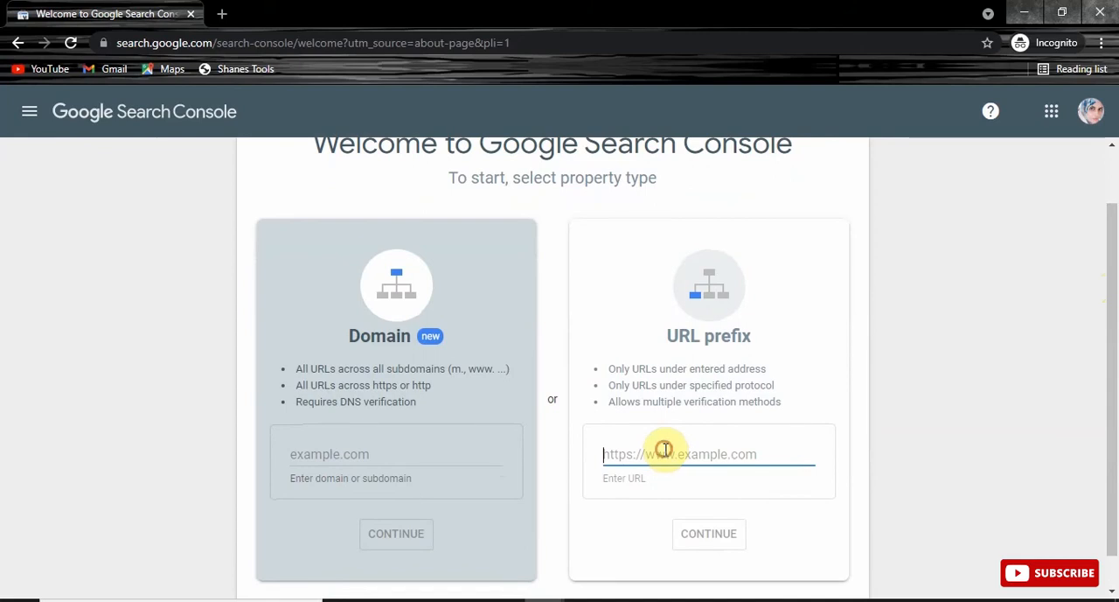
right_click(664, 452)
left_click(707, 322)
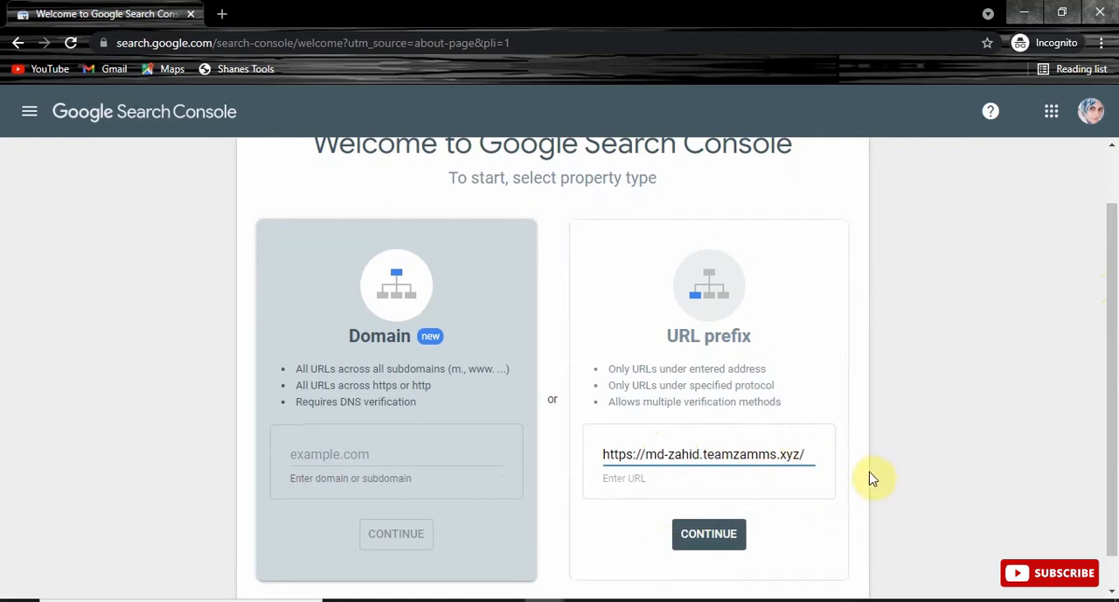
left_click(706, 534)
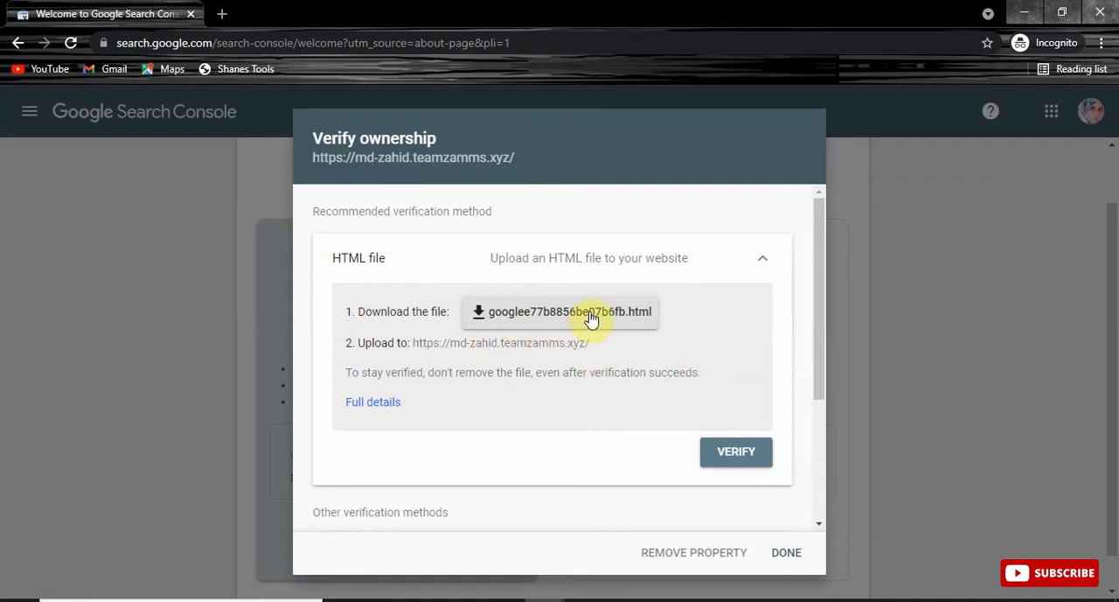
Step: Expand the HTML tag verification method and copy its google-site-verification meta tag
left_click_drag(819, 233, 813, 379)
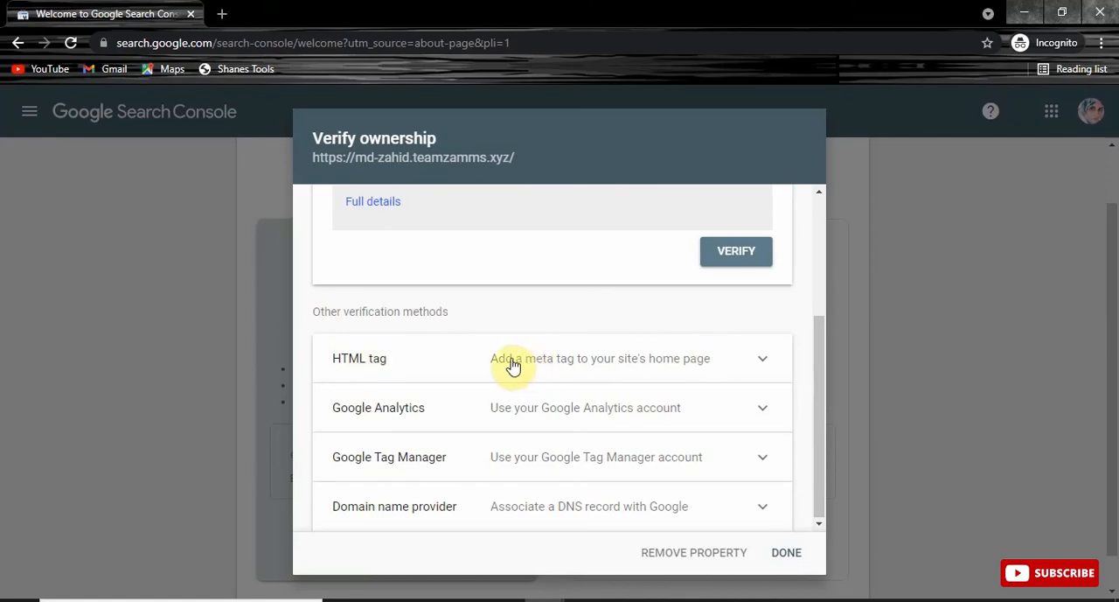
left_click(767, 360)
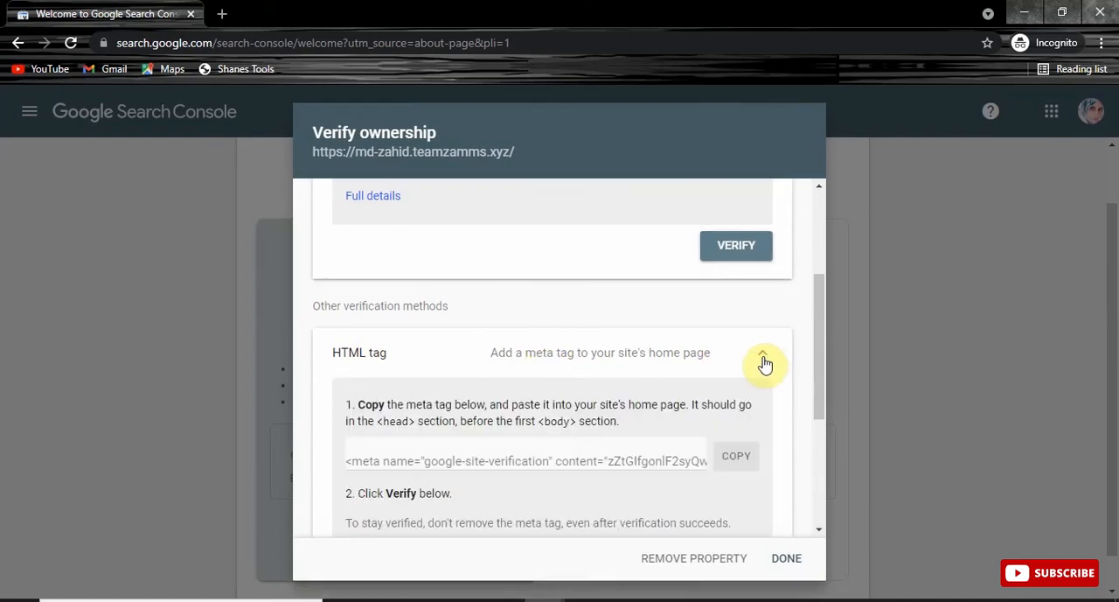
left_click(439, 459)
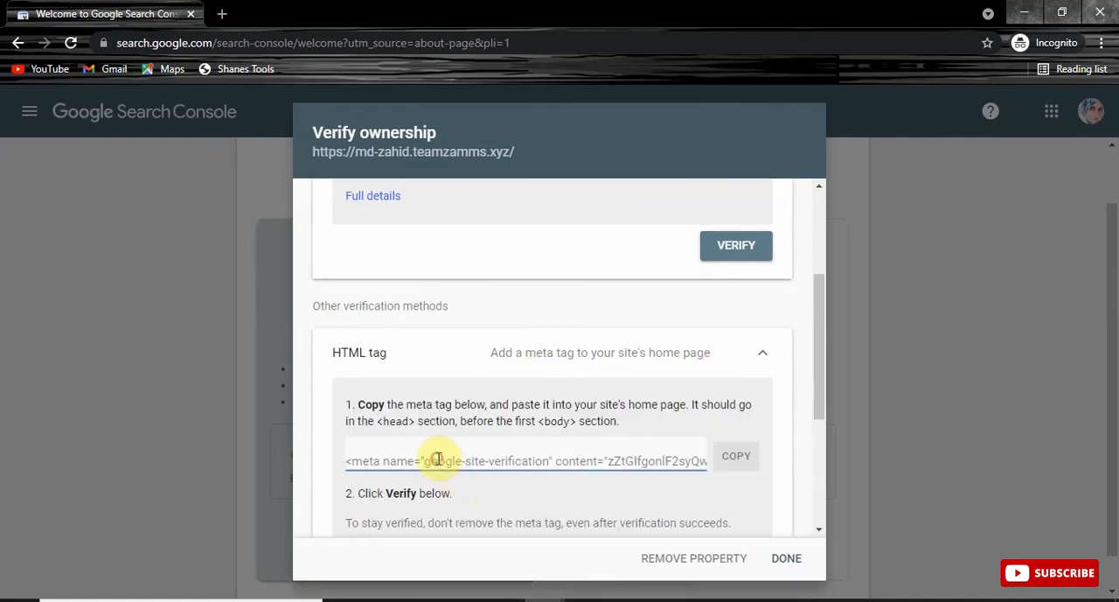
left_click(408, 461)
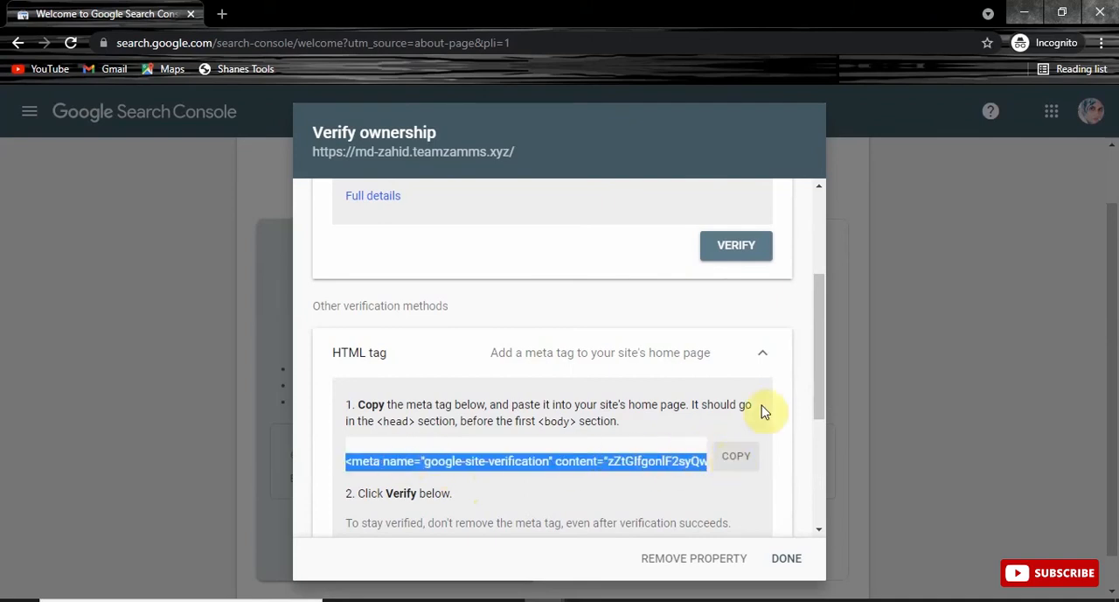
left_click(790, 410)
left_click(735, 460)
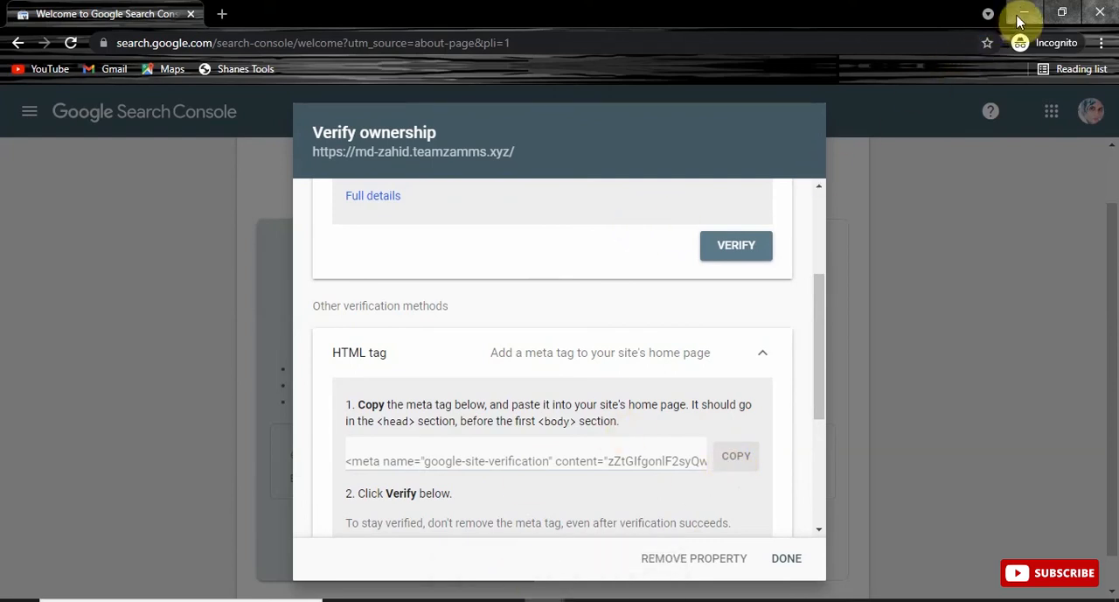
mouse_move(816, 337)
left_mouse_down()
mouse_move(818, 236)
mouse_move(814, 415)
mouse_move(800, 370)
mouse_move(796, 395)
mouse_move(813, 234)
mouse_move(812, 407)
mouse_move(806, 337)
left_mouse_up()
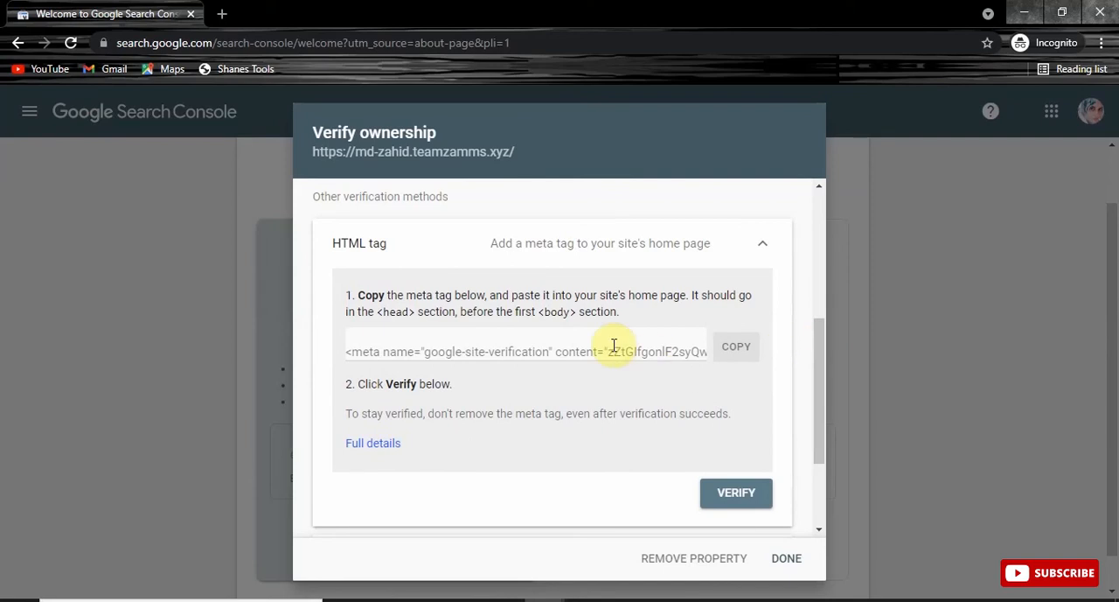
Step: Switch to the site's WordPress dashboard and open the Insert Headers and Footers settings
left_click(1016, 17)
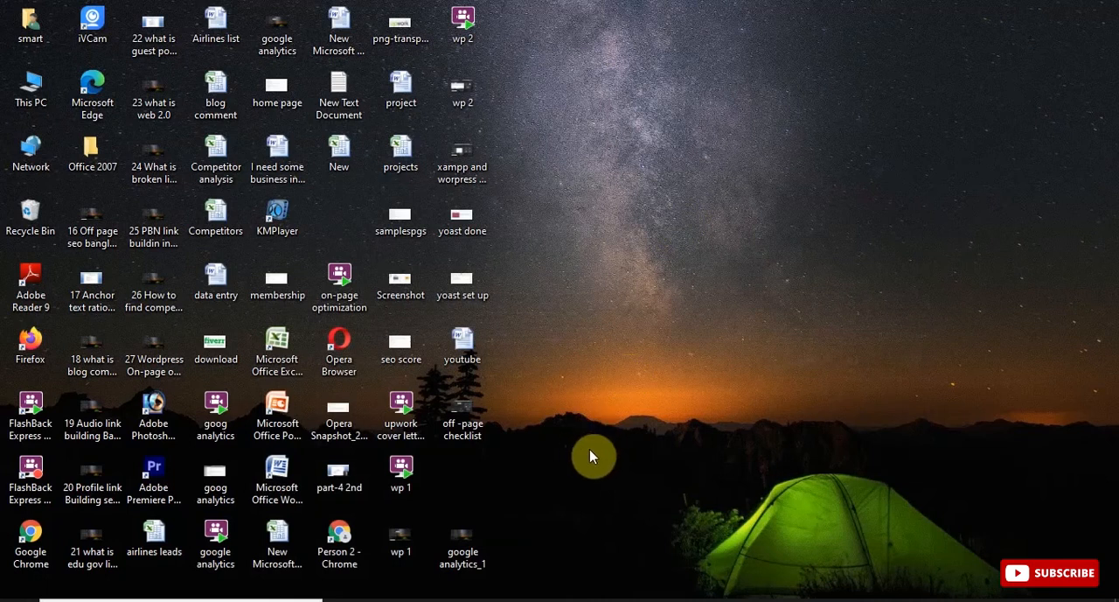
mouse_move(545, 600)
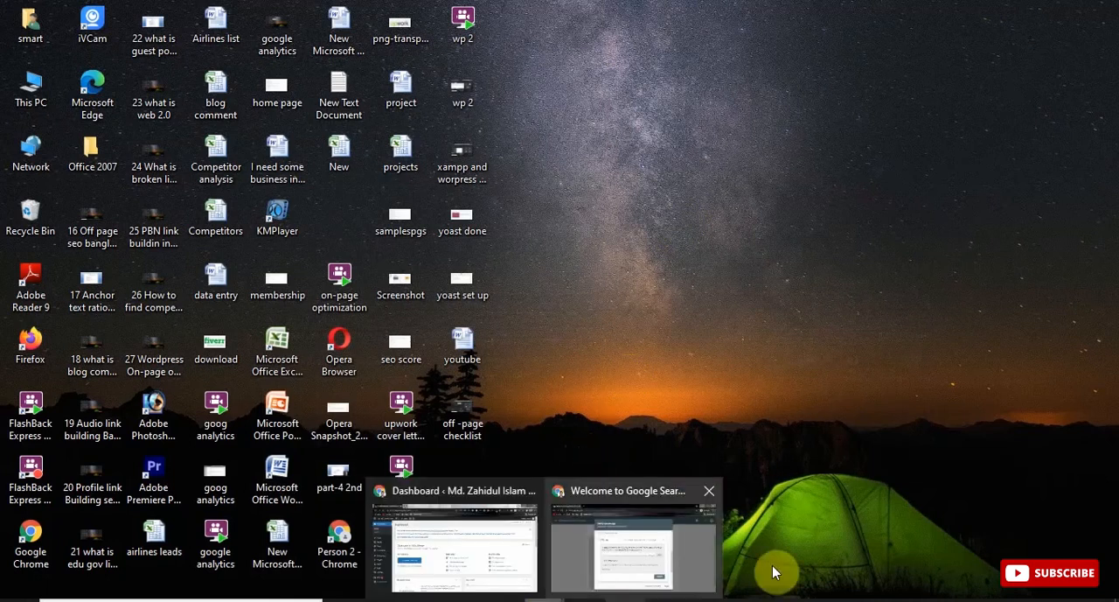
left_click(492, 562)
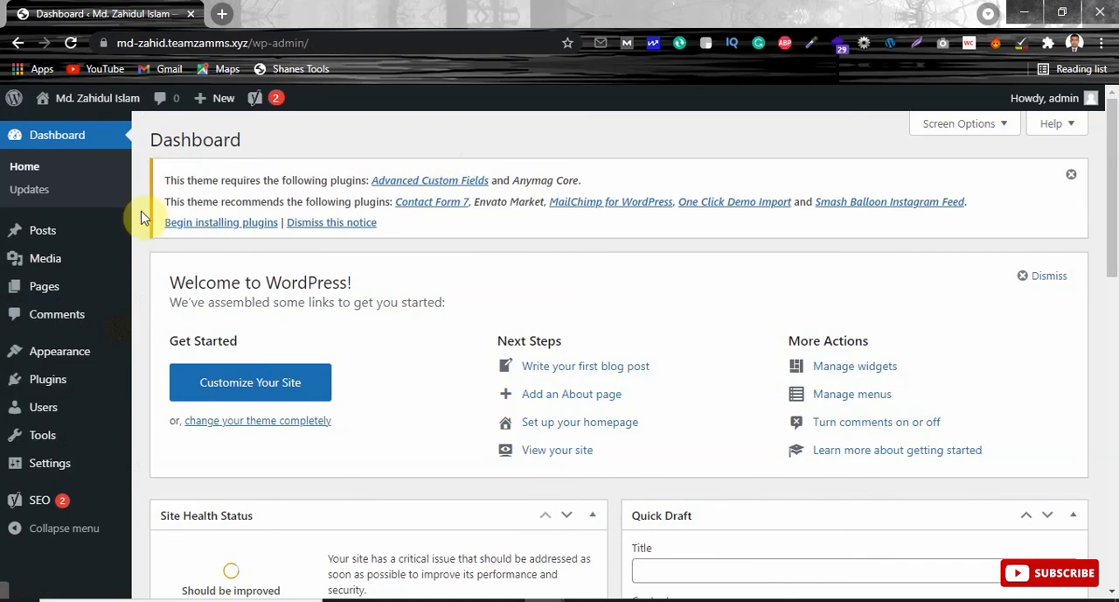
mouse_move(72, 441)
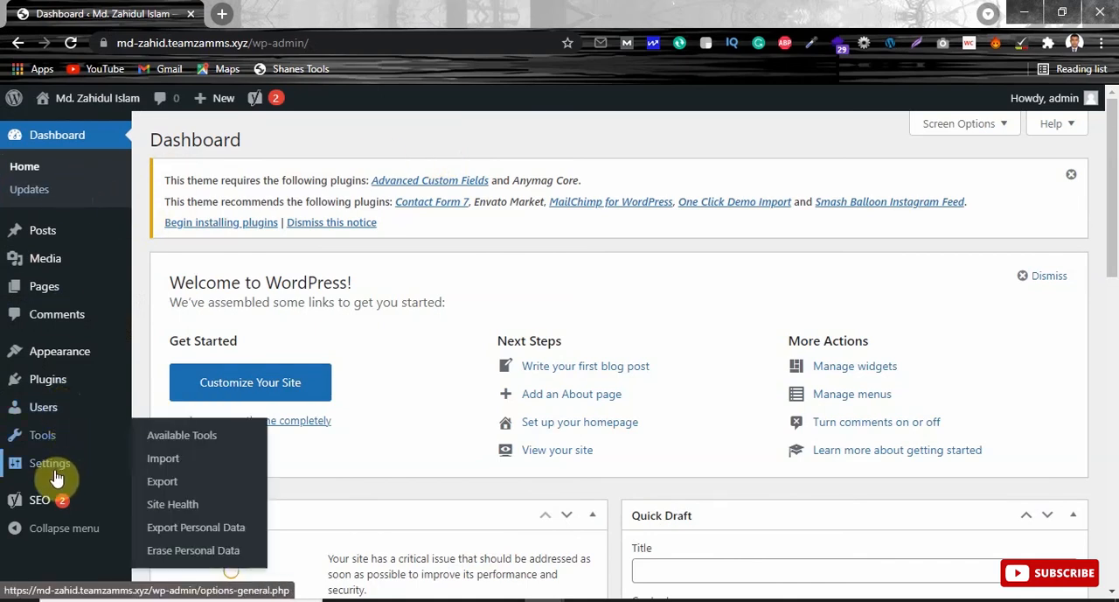
mouse_move(55, 471)
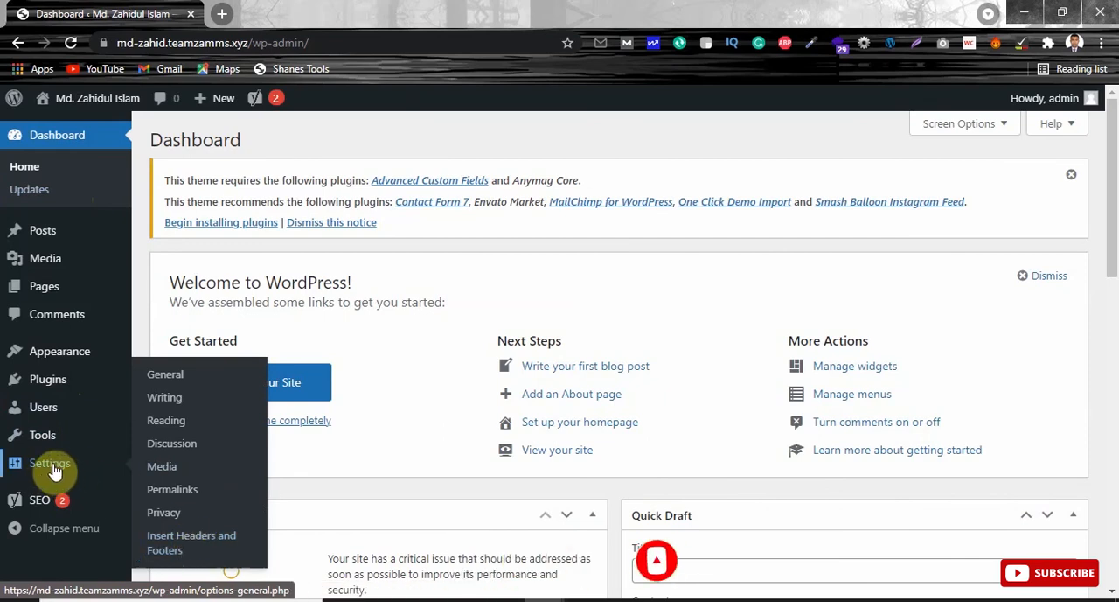
left_click(194, 542)
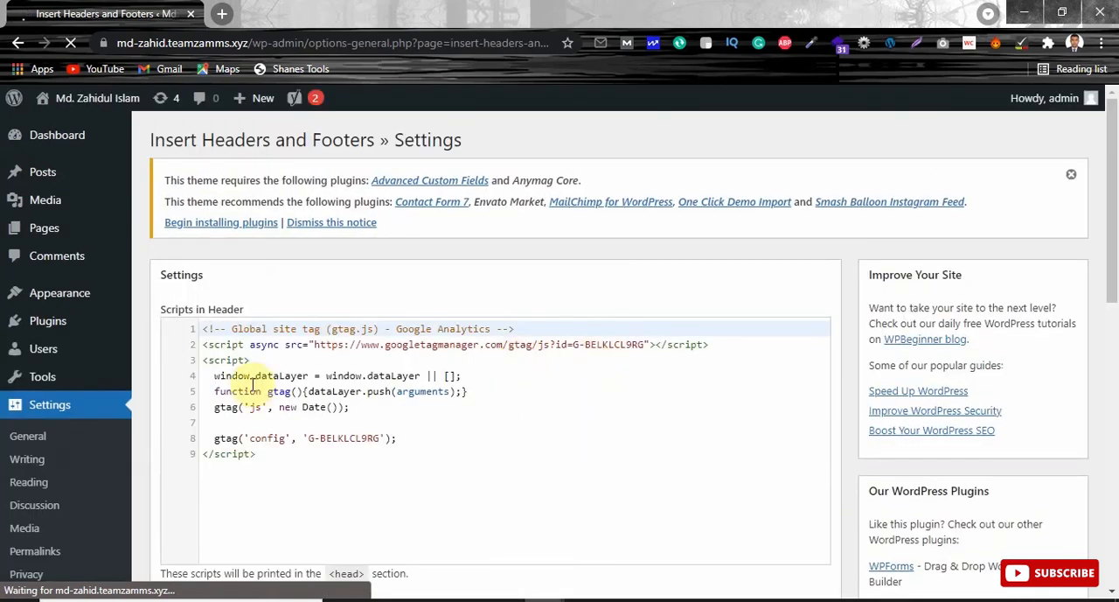
Step: Paste the google-site-verification meta tag with its verification code on a new line below the Analytics script in Scripts in Header, and save
left_click(291, 488)
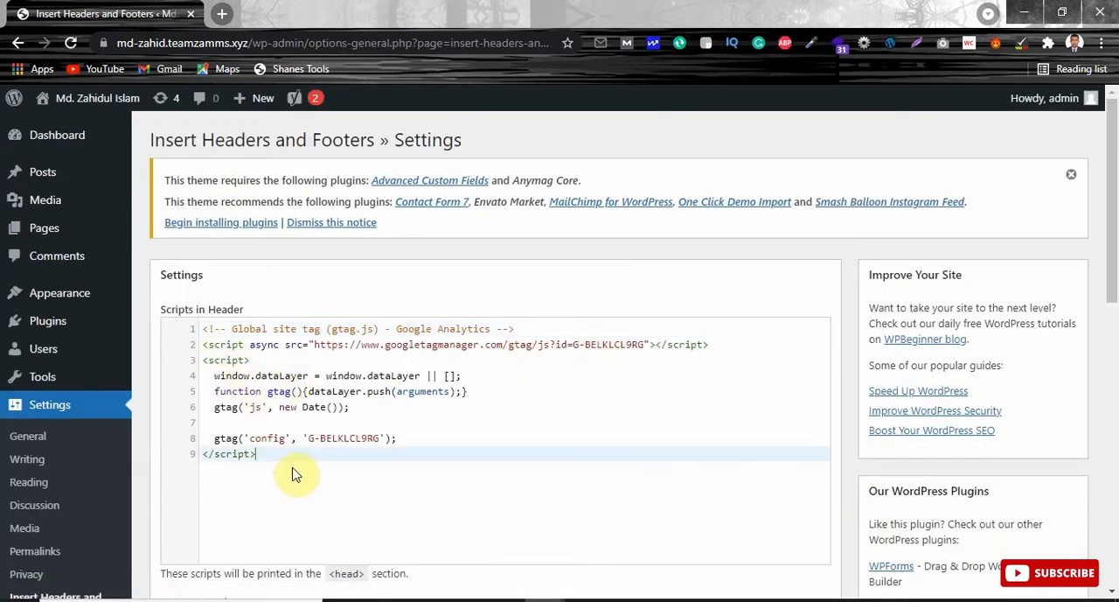
key("Return")
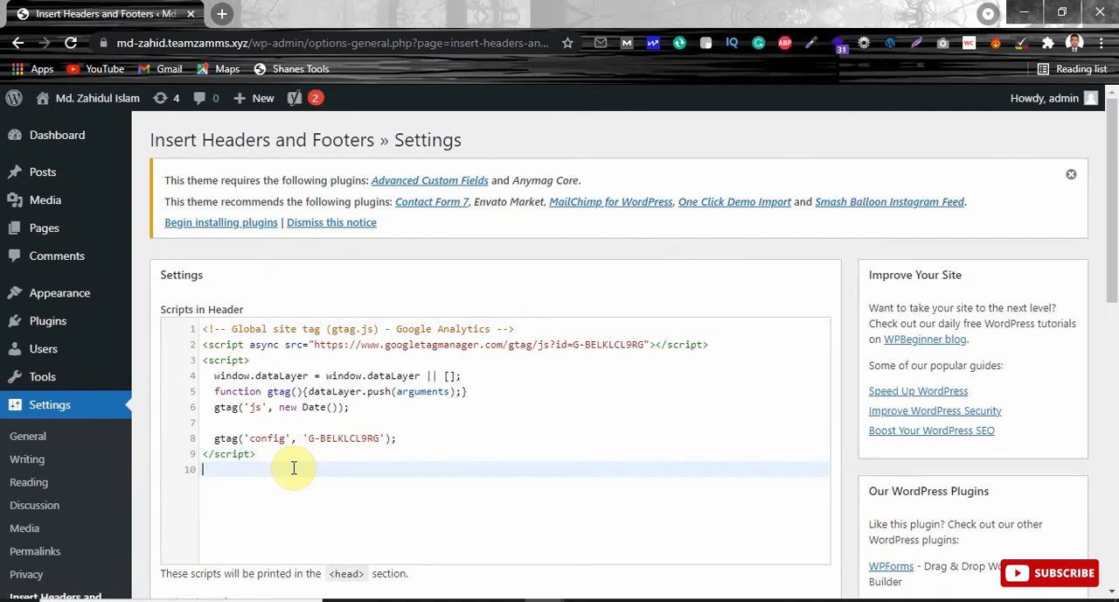
key("ctrl+v")
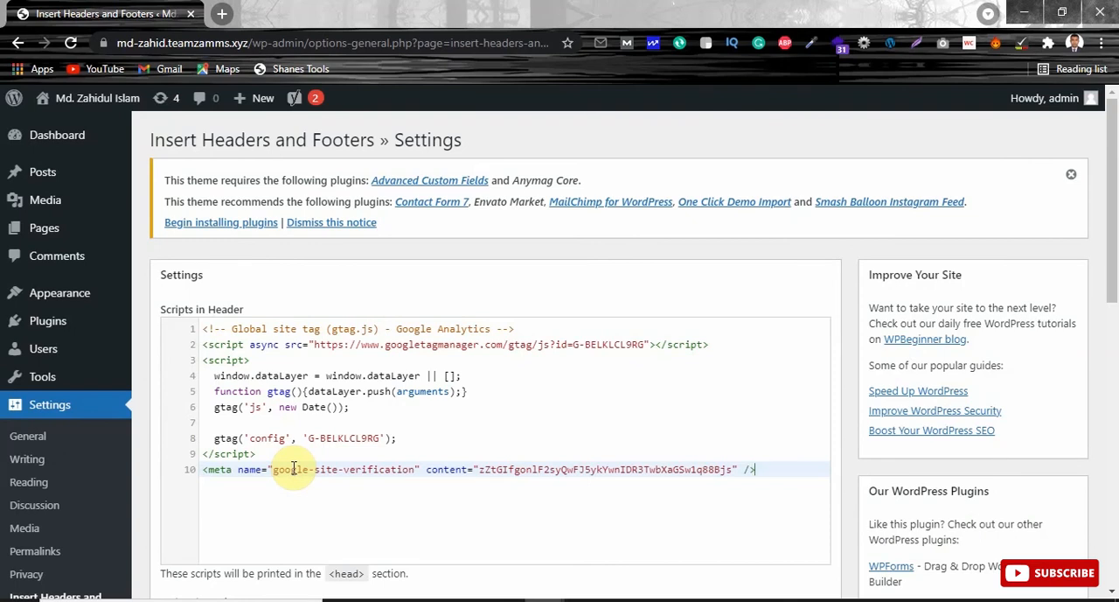
left_click_drag(1114, 164, 1104, 492)
left_click(179, 479)
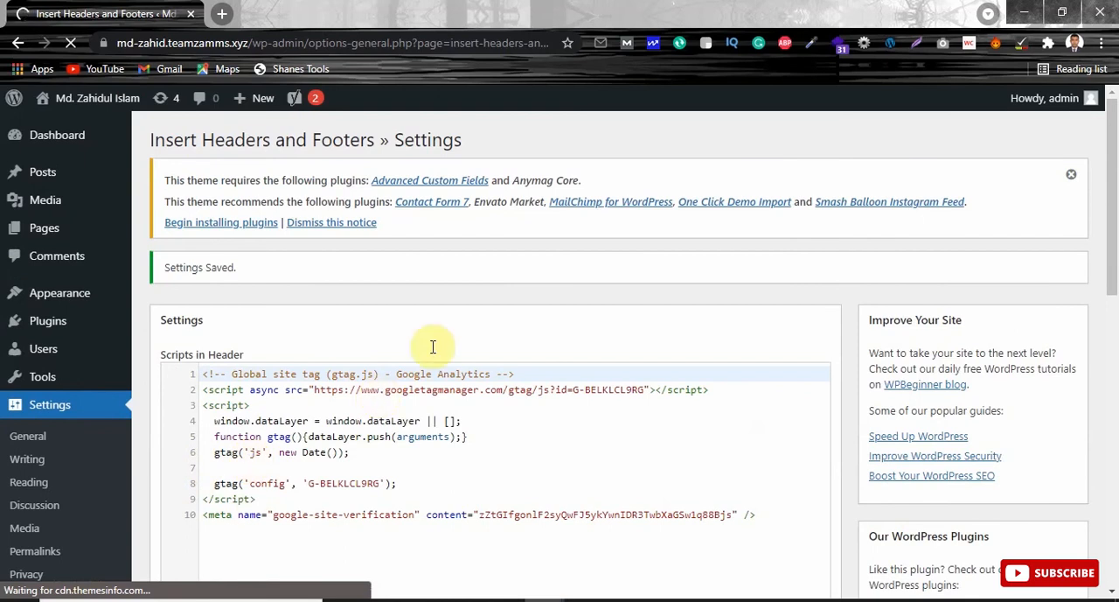
Step: Switch back to Google Search Console, verify site ownership with the HTML tag and go to the property
mouse_move(587, 598)
left_click(590, 558)
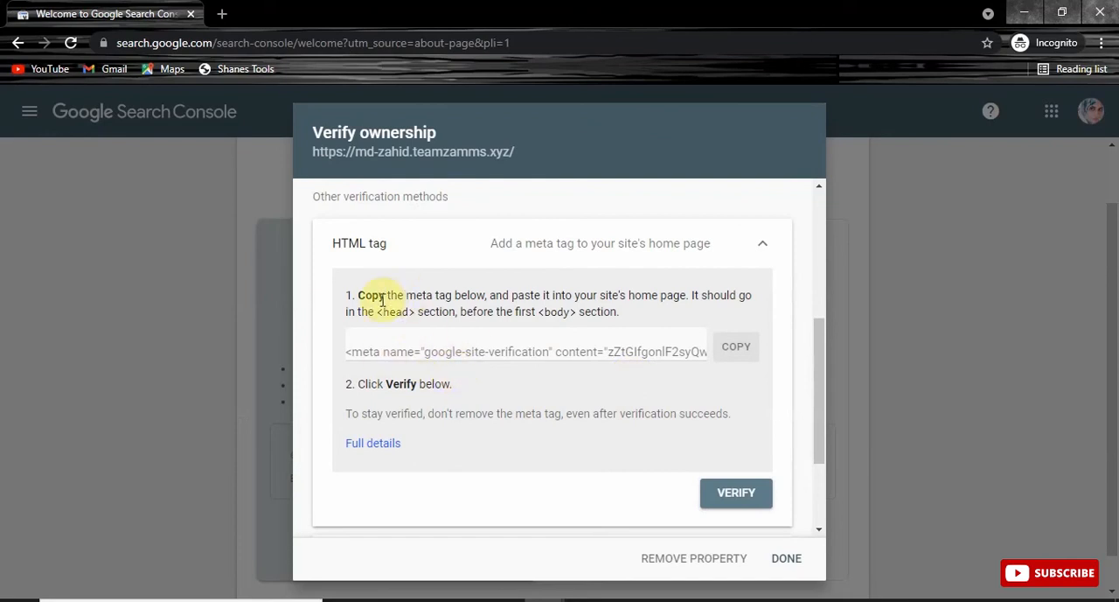
left_click(740, 498)
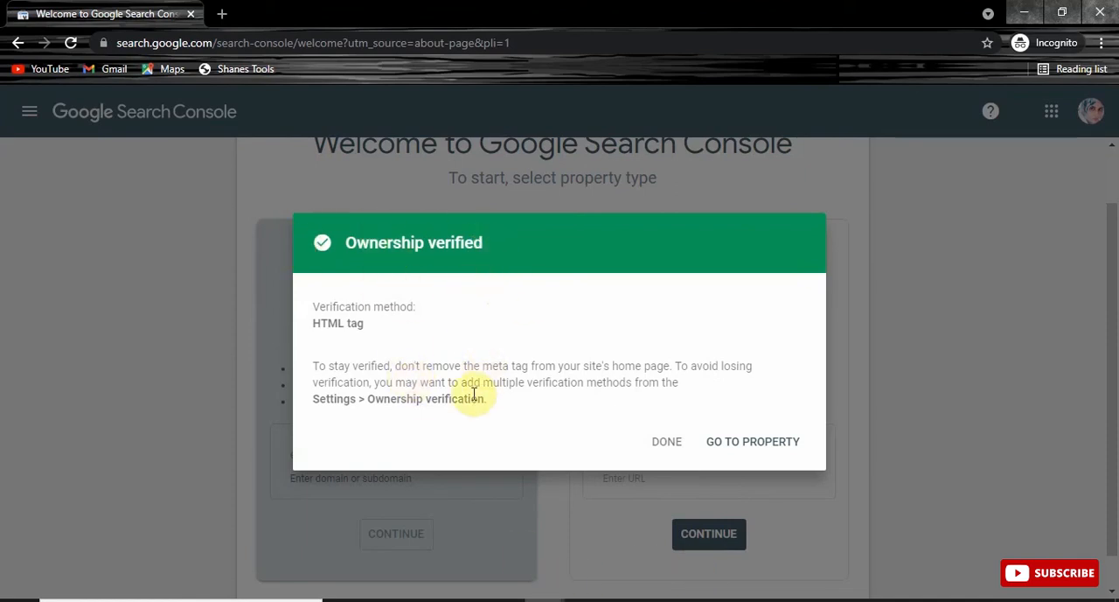
left_click(742, 444)
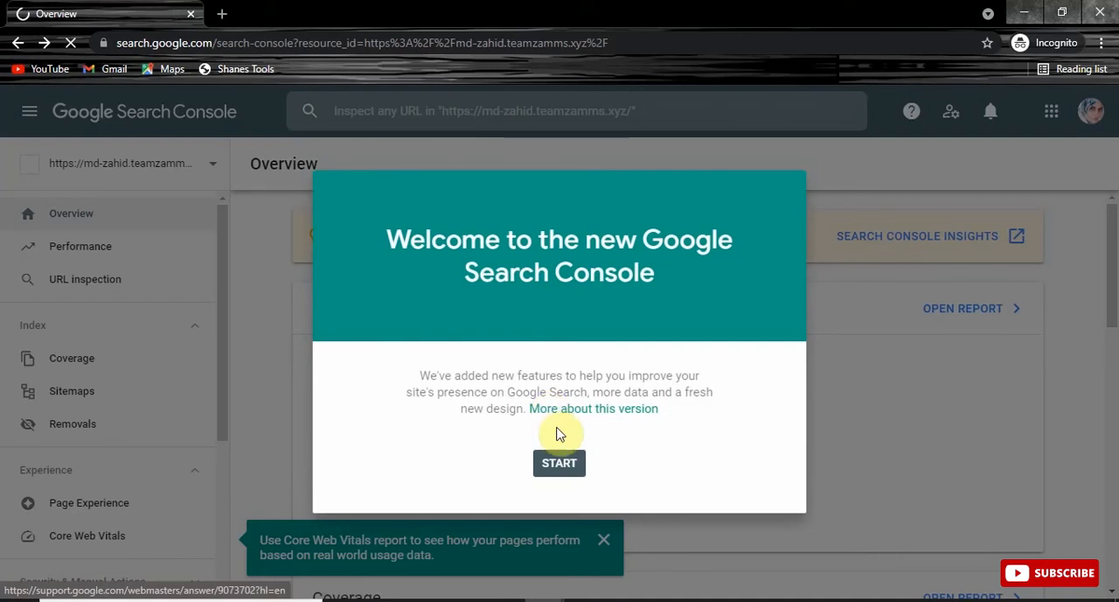
Step: Start the new Search Console from its welcome dialog and dismiss the Overview and Core Web Vitals tips
left_click(567, 472)
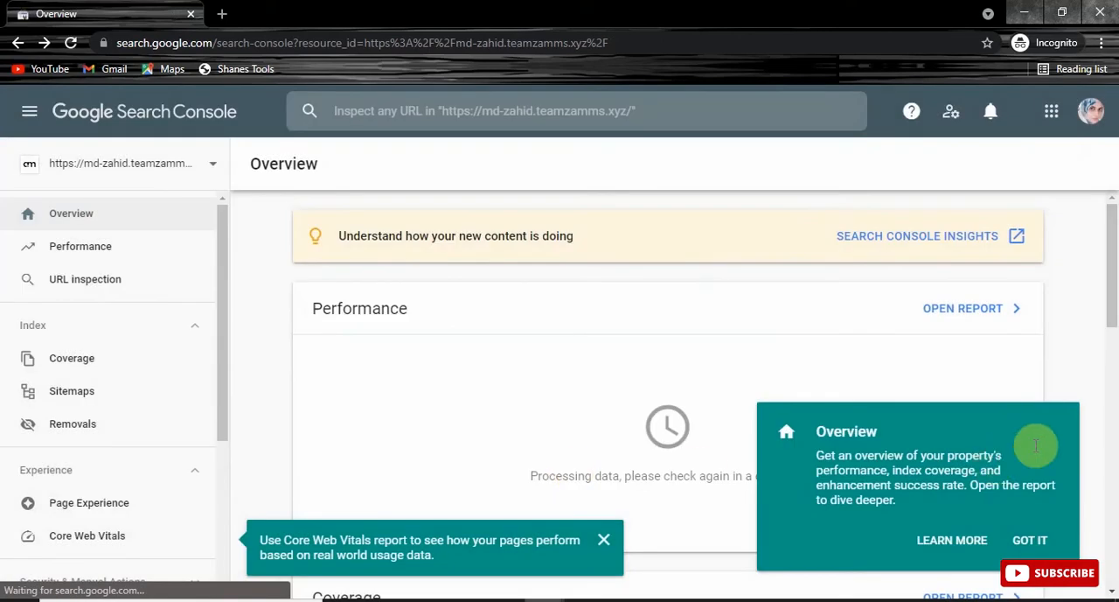
left_click(1024, 540)
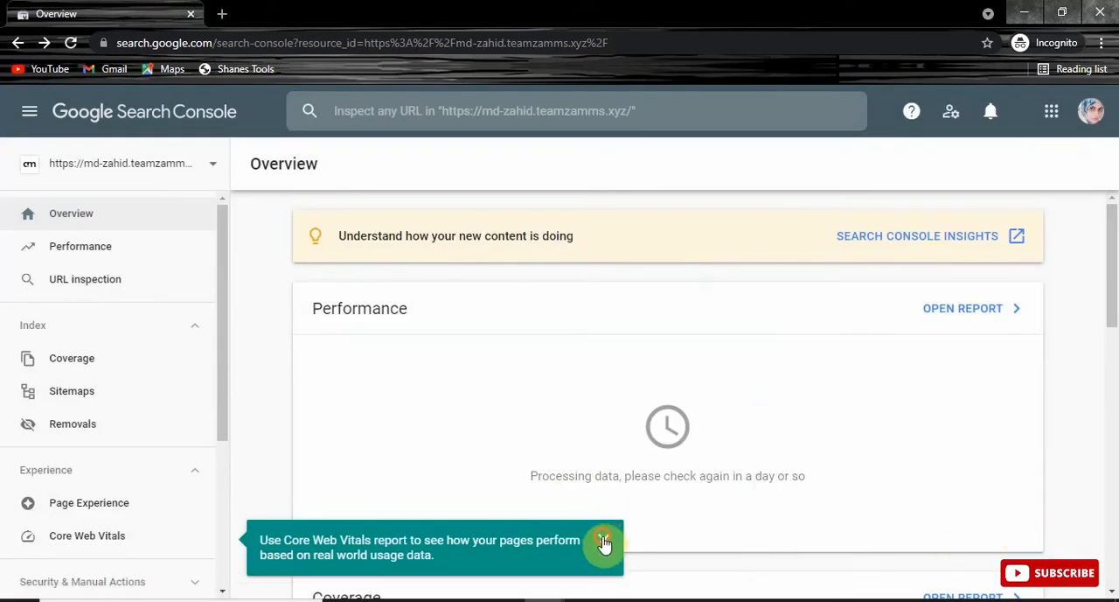
left_click(603, 538)
left_click_drag(1111, 219, 1069, 210)
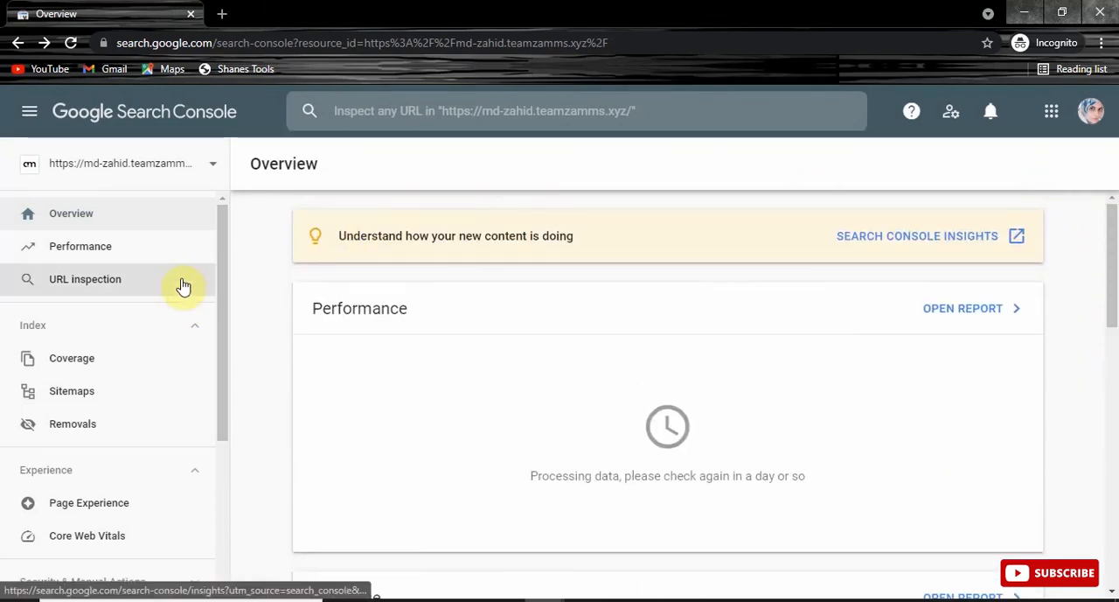
left_click_drag(220, 231, 195, 195)
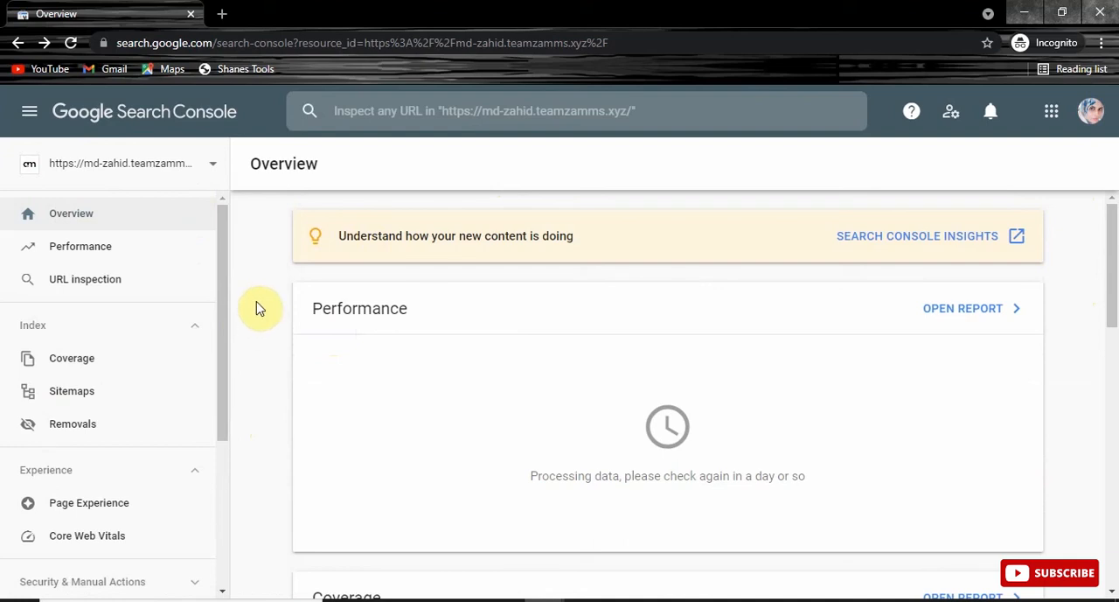
left_click(256, 254)
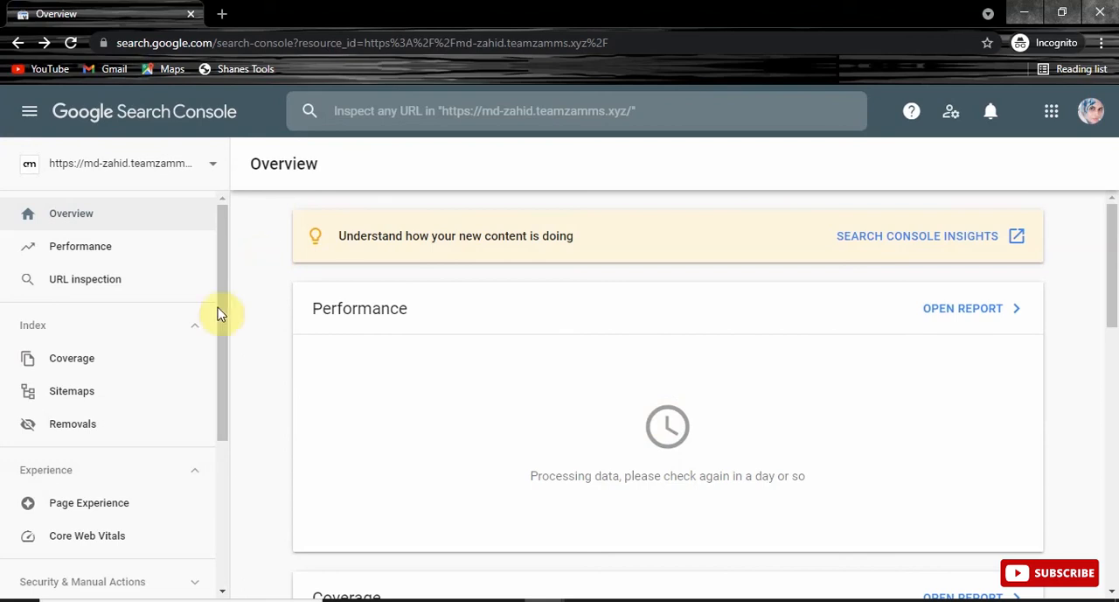
left_click_drag(221, 280, 191, 217)
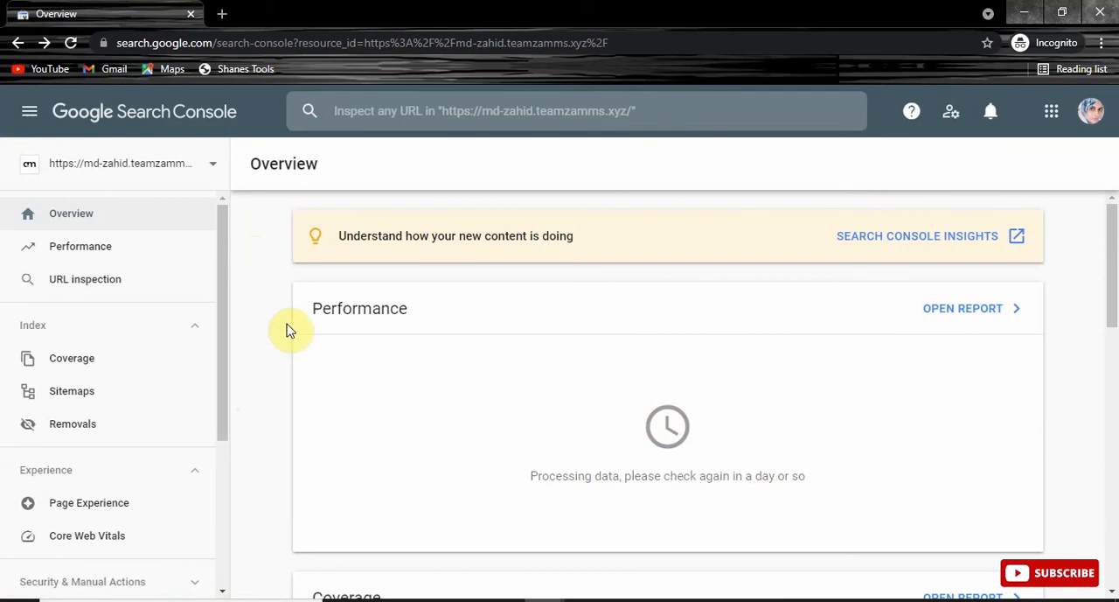
left_click(929, 598)
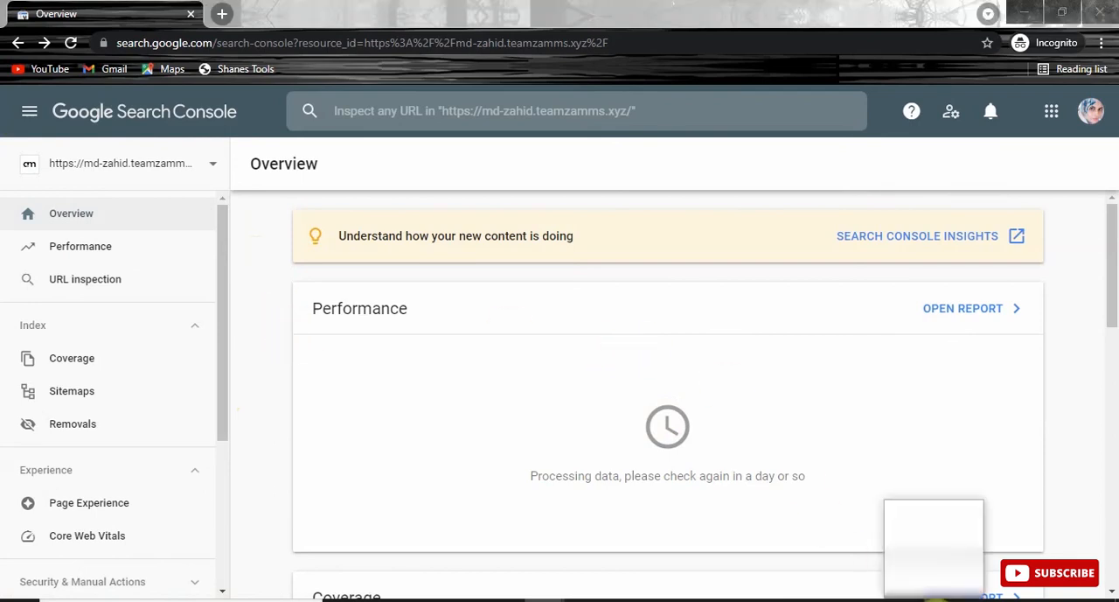